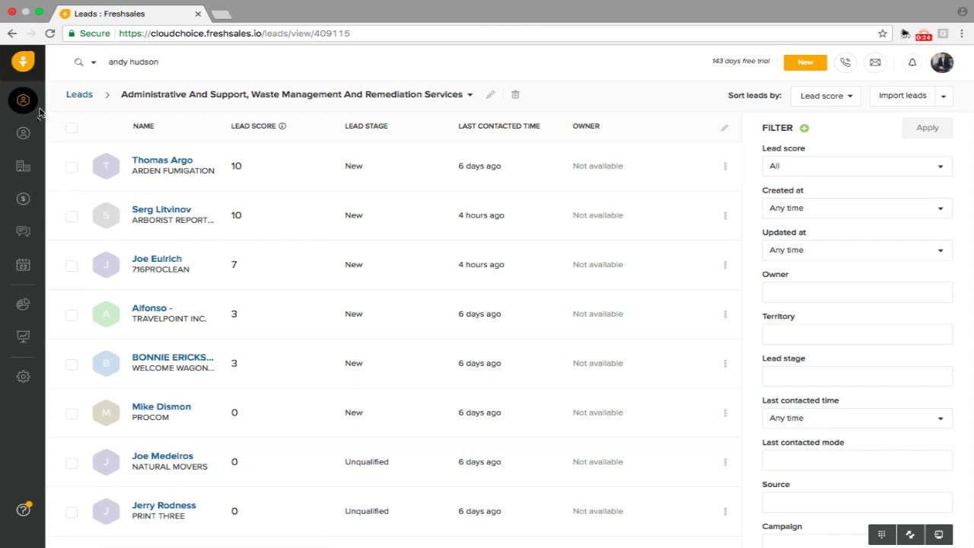
# Switch from the Leads list to the Default Pipeline deals board.
pyautogui.click(23, 201)
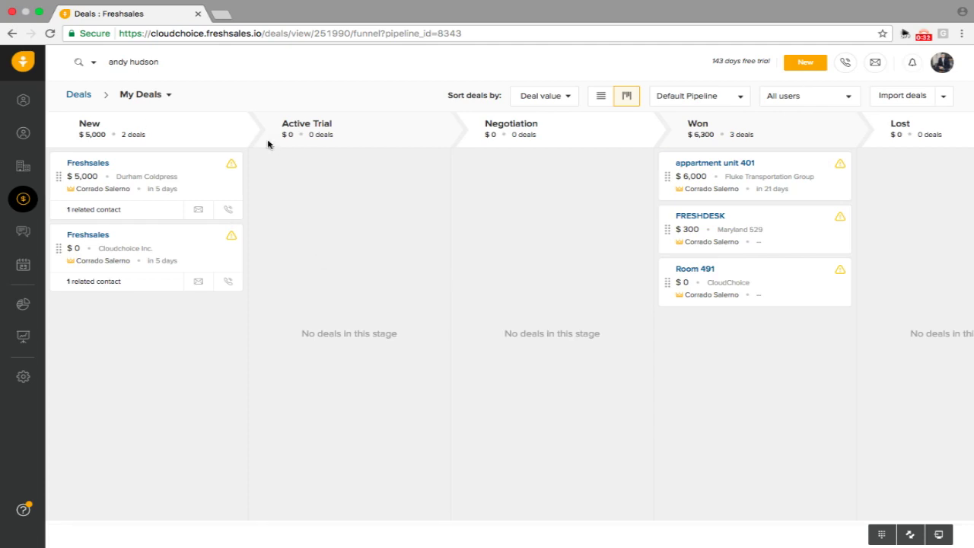
# Switch the deals board to the Product 1 pipeline.
pyautogui.moveTo(156, 167)
pyautogui.mouseDown()
pyautogui.moveTo(320, 168)
pyautogui.moveTo(156, 179)
pyautogui.mouseUp()
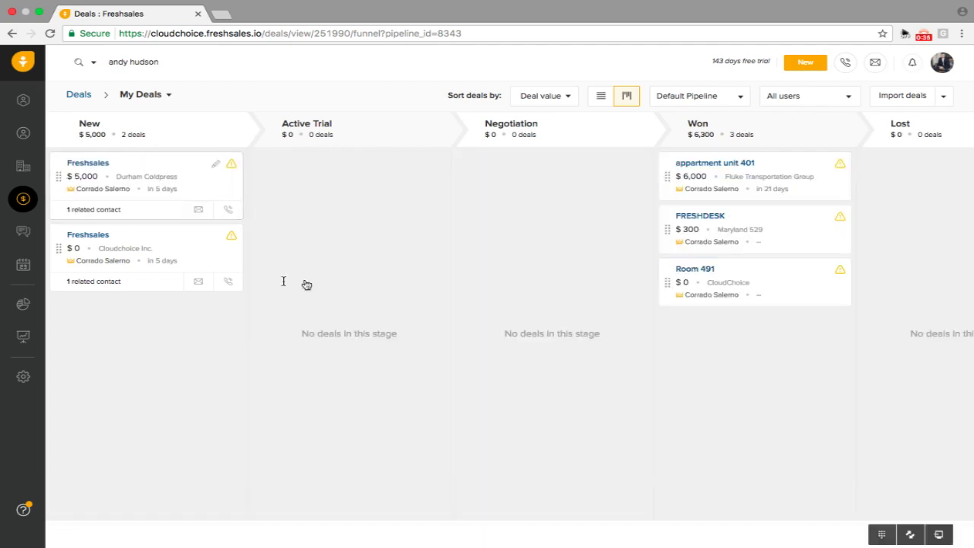
pyautogui.click(708, 97)
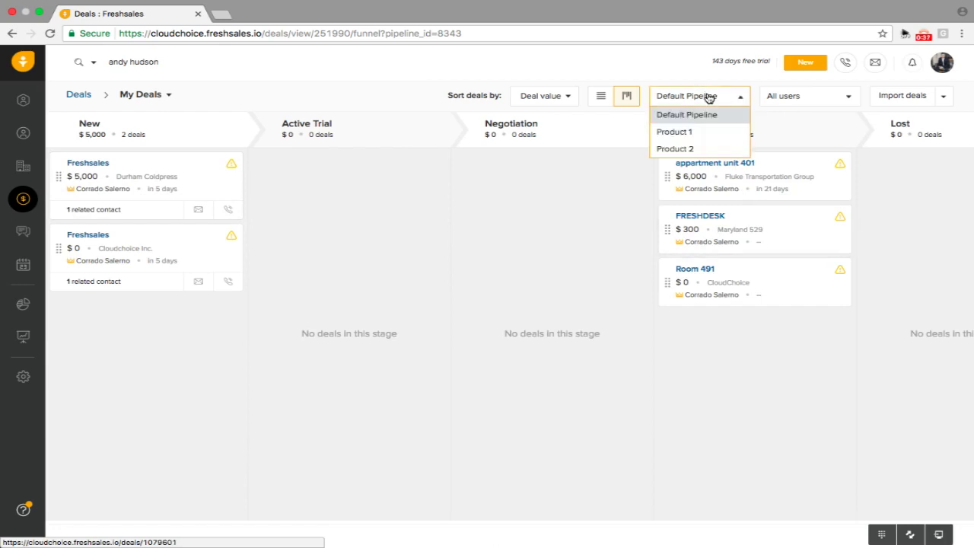
pyautogui.click(679, 132)
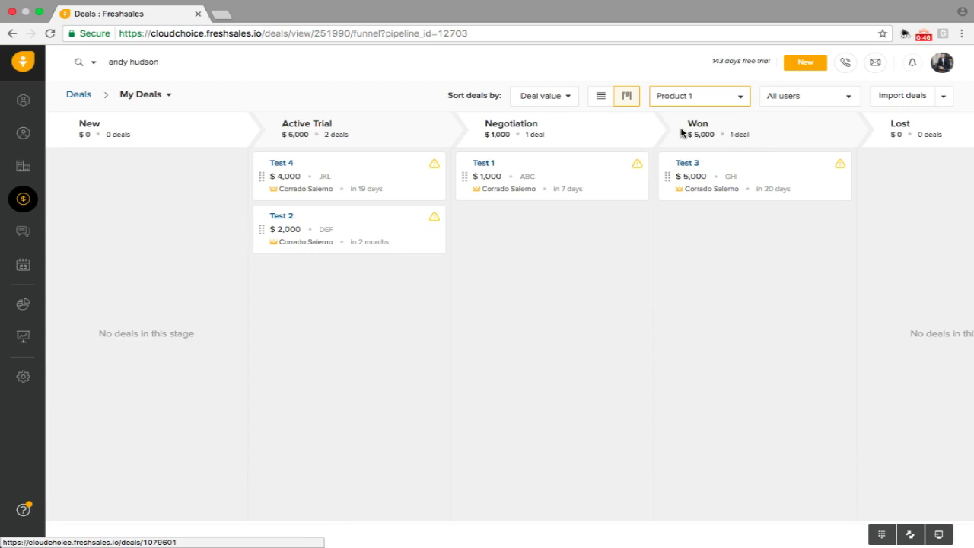
# Switch the deals board to the Product 2 pipeline.
pyautogui.click(699, 97)
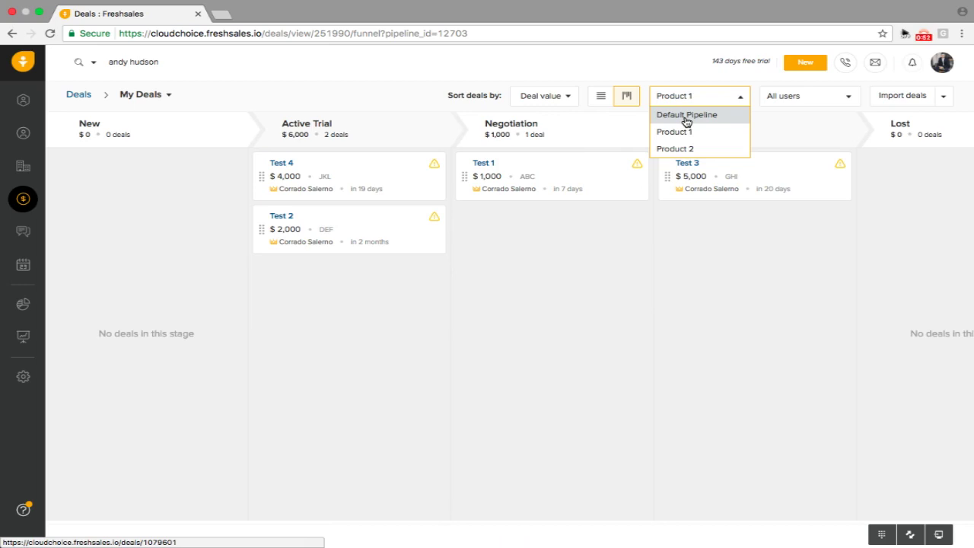
pyautogui.click(660, 254)
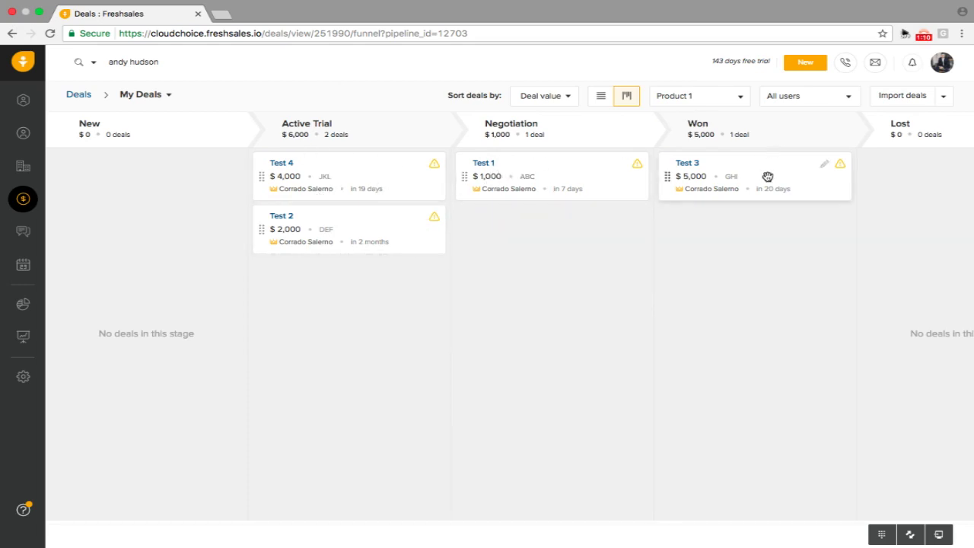
pyautogui.click(698, 95)
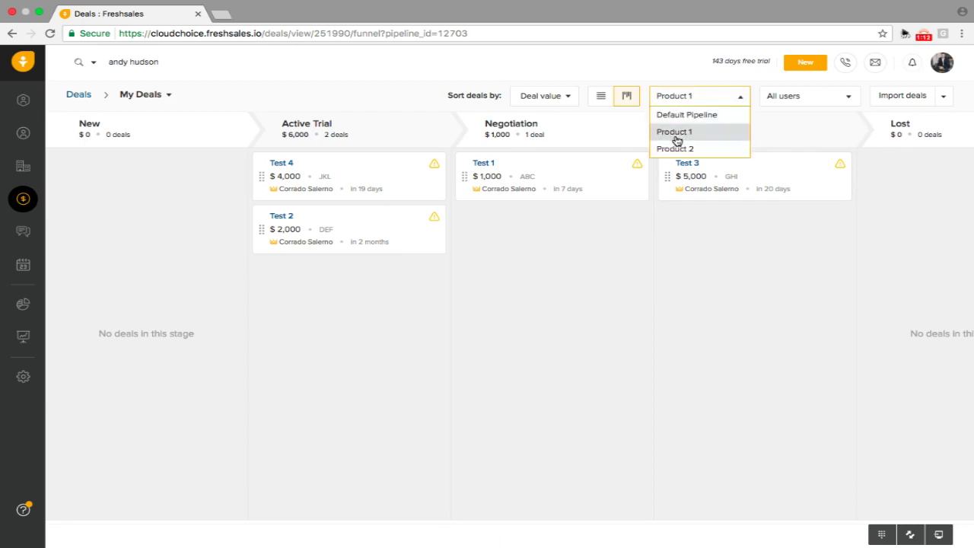
pyautogui.click(677, 150)
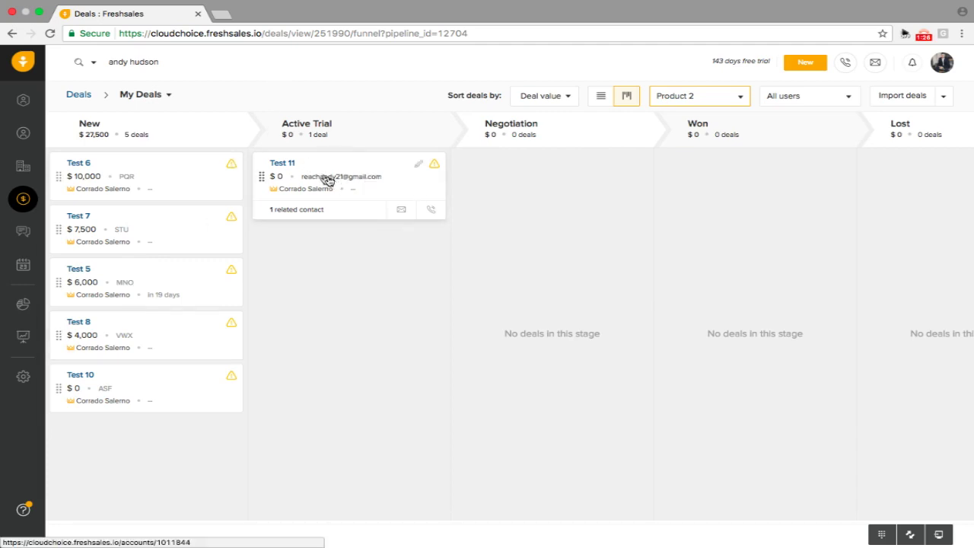
# Review the Test 11 deal's details, then return to the Default Pipeline board.
pyautogui.click(293, 167)
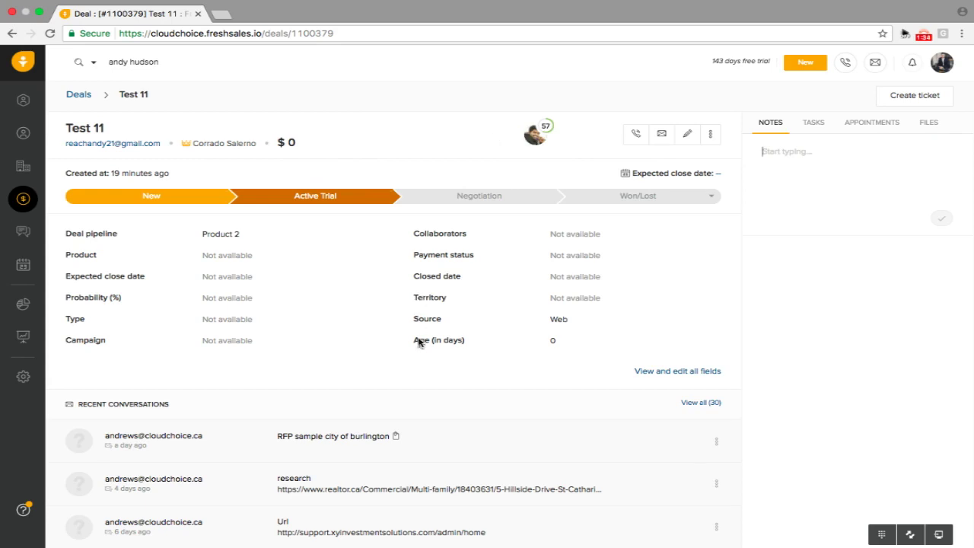
pyautogui.scroll(-2, 419, 342)
pyautogui.scroll(-1, 387, 272)
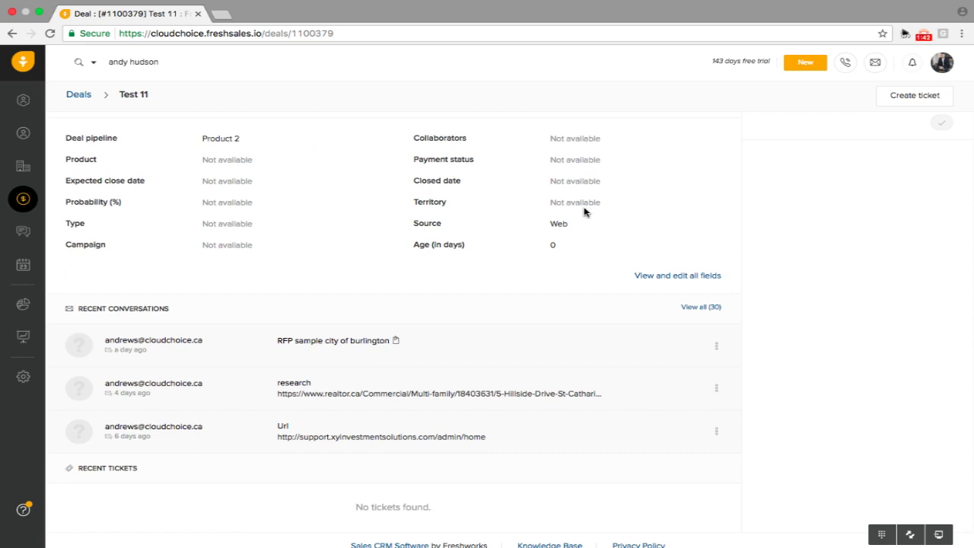
pyautogui.scroll(3, 585, 213)
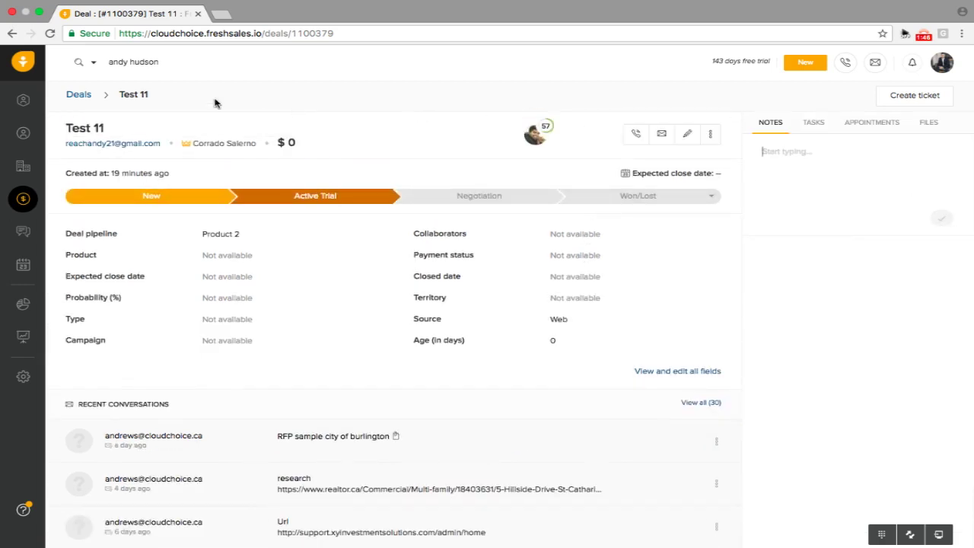
pyautogui.click(80, 95)
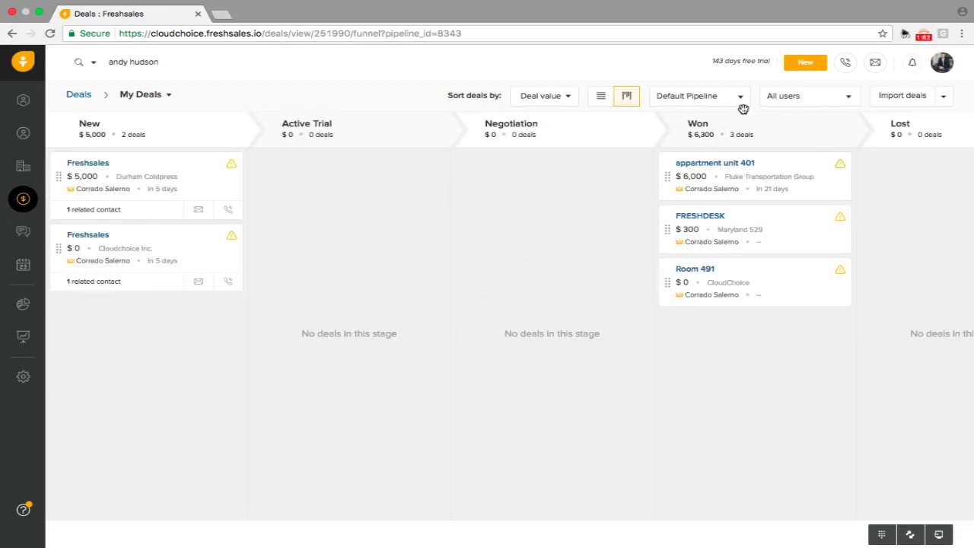
pyautogui.click(699, 105)
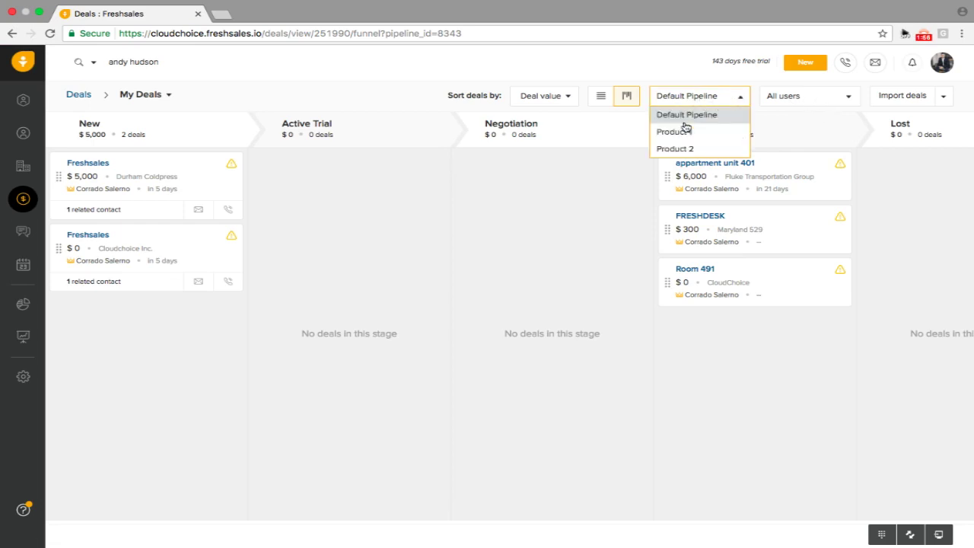
pyautogui.click(493, 200)
pyautogui.click(686, 104)
pyautogui.click(381, 219)
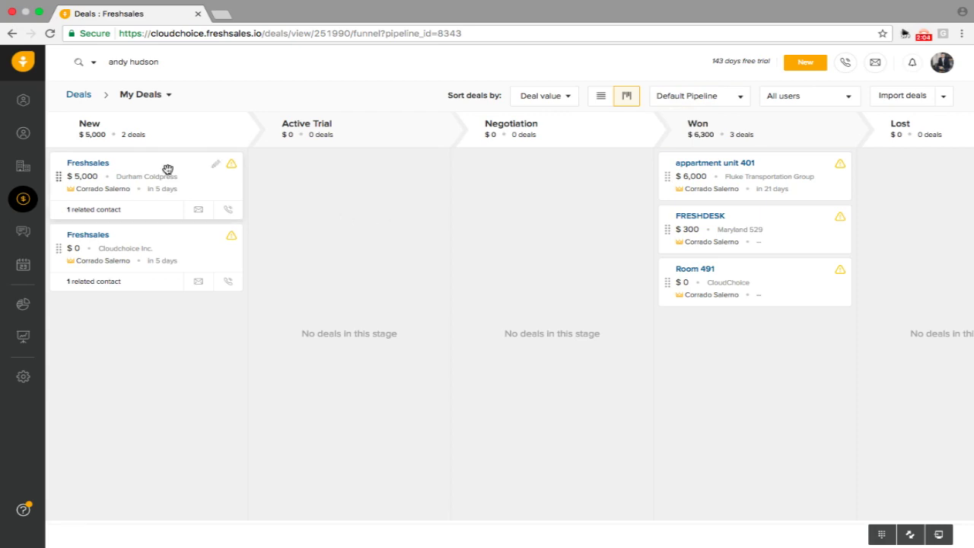
pyautogui.moveTo(165, 170); pyautogui.dragTo(246, 166)
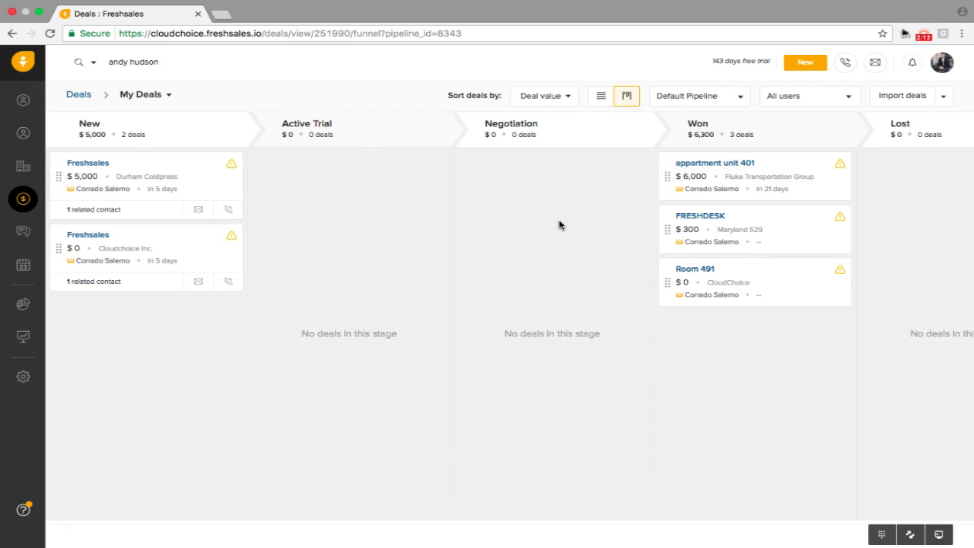
pyautogui.click(708, 95)
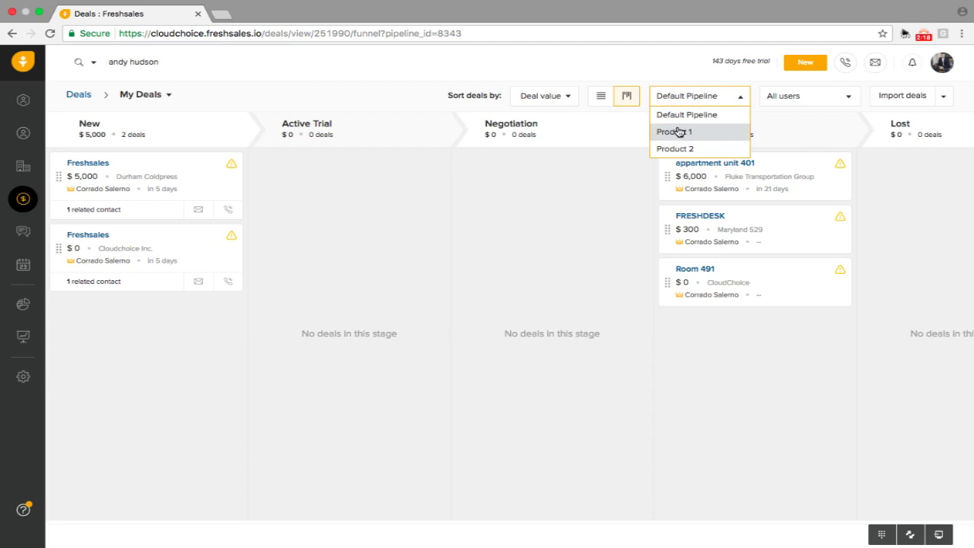
pyautogui.click(265, 311)
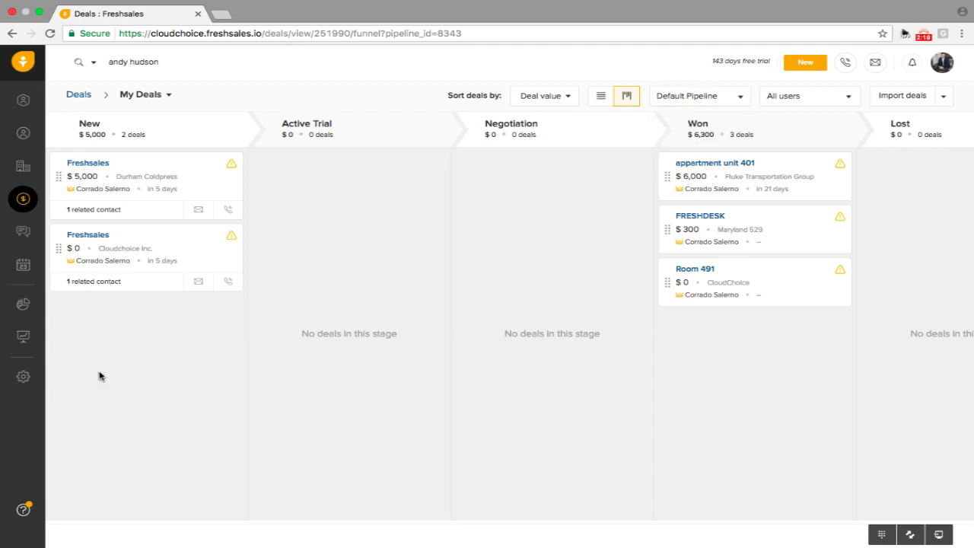
# Open the Pipelines configuration page in Admin Settings.
pyautogui.click(22, 377)
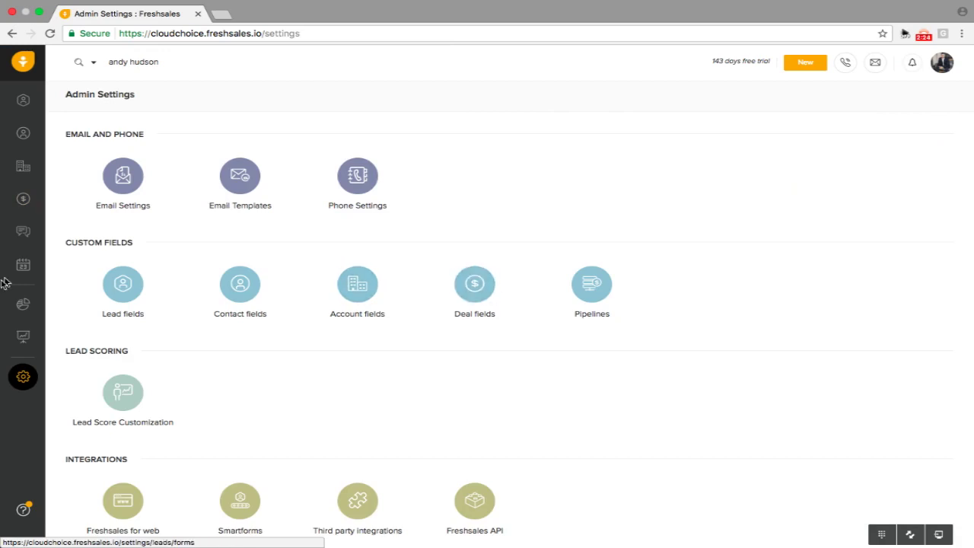
pyautogui.click(606, 285)
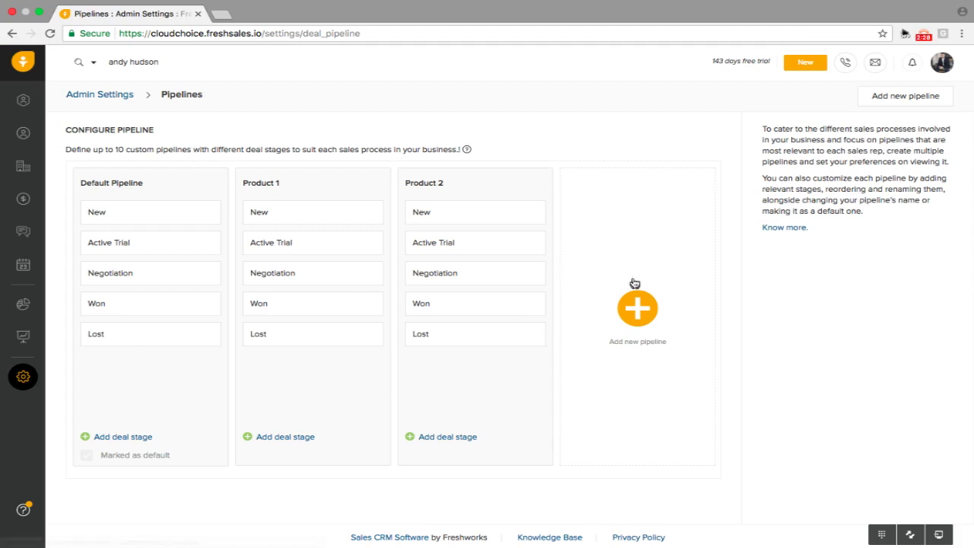
# Add and save a 'Product 3' pipeline with an Active Trial stage.
pyautogui.click(638, 308)
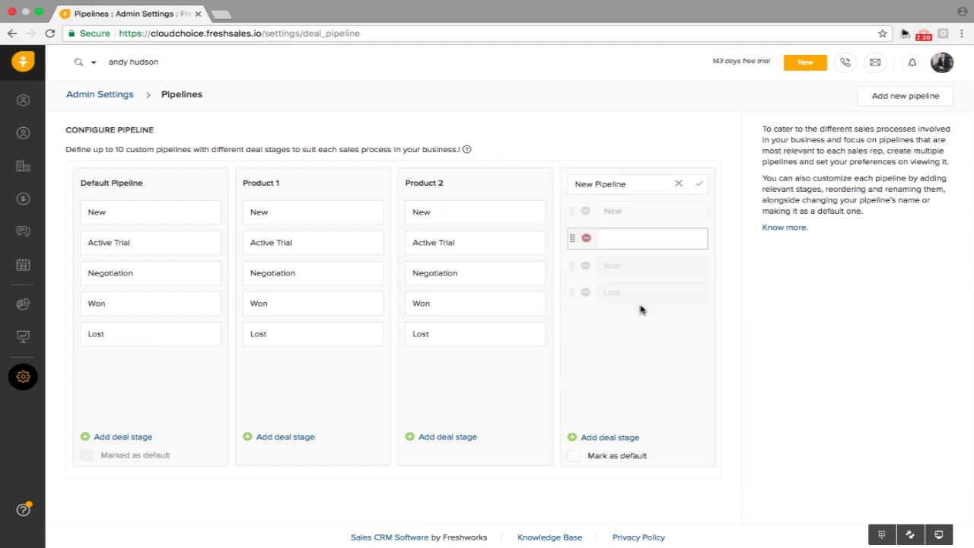
pyautogui.tripleClick(624, 184)
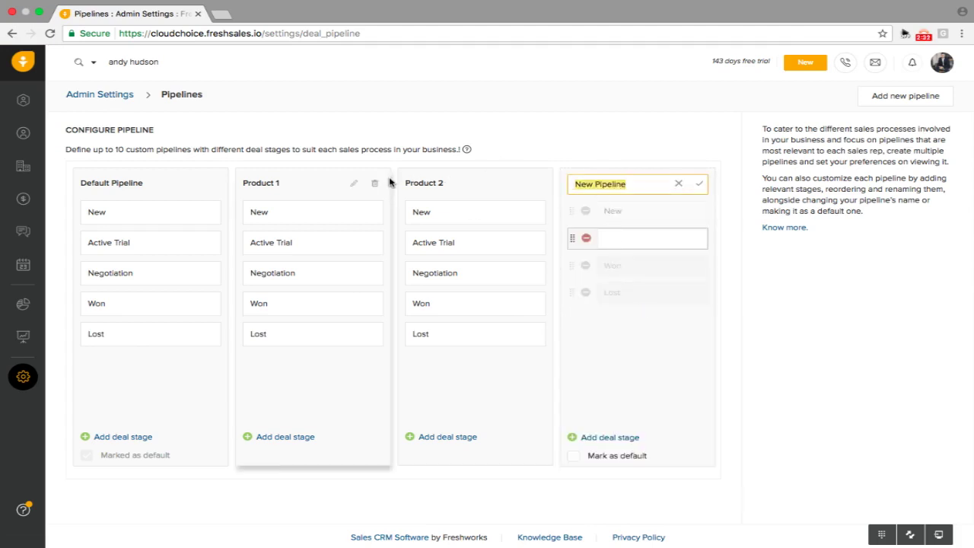
pyautogui.press('BackSpace')
pyautogui.write('PRoduct 3')
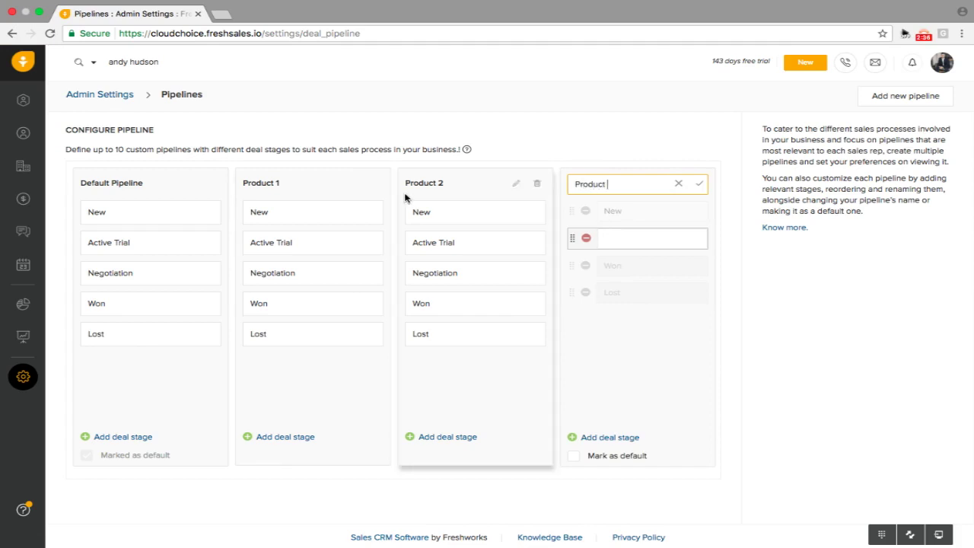
pyautogui.click(614, 237)
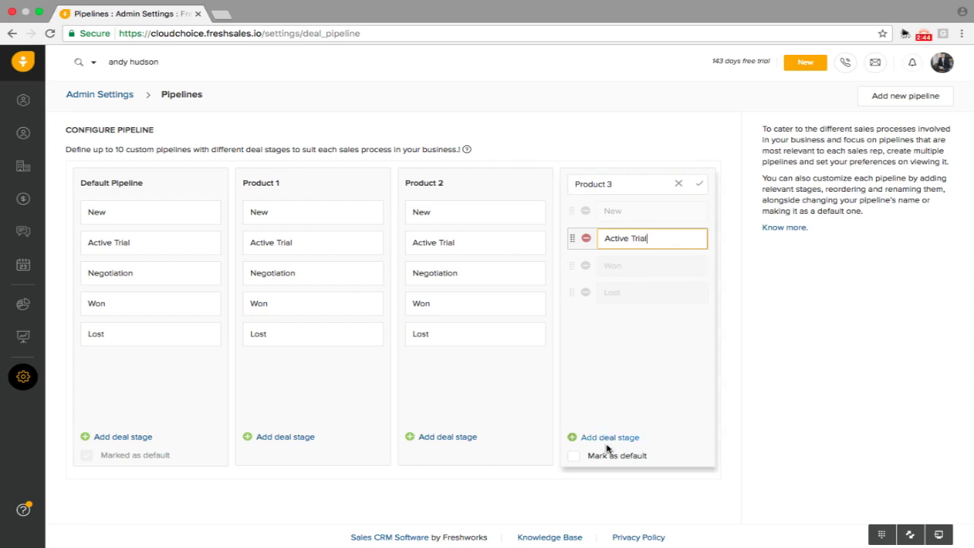
pyautogui.click(701, 185)
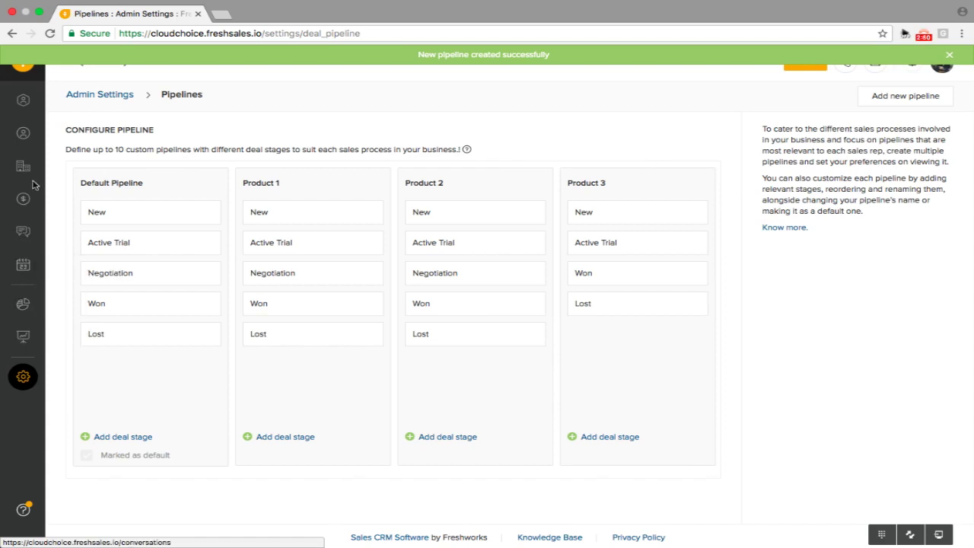
pyautogui.click(21, 197)
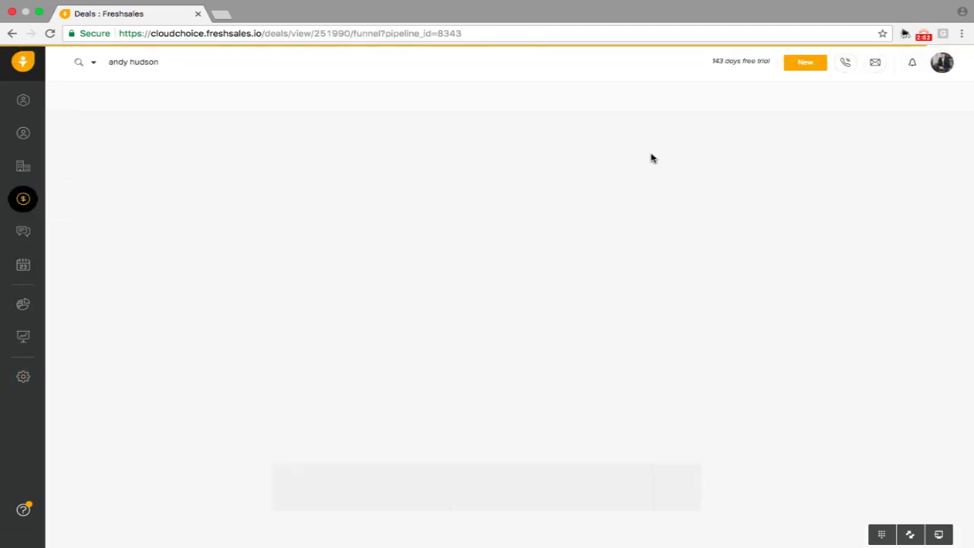
# Show the empty Product 3 pipeline on the deals board.
pyautogui.click(718, 98)
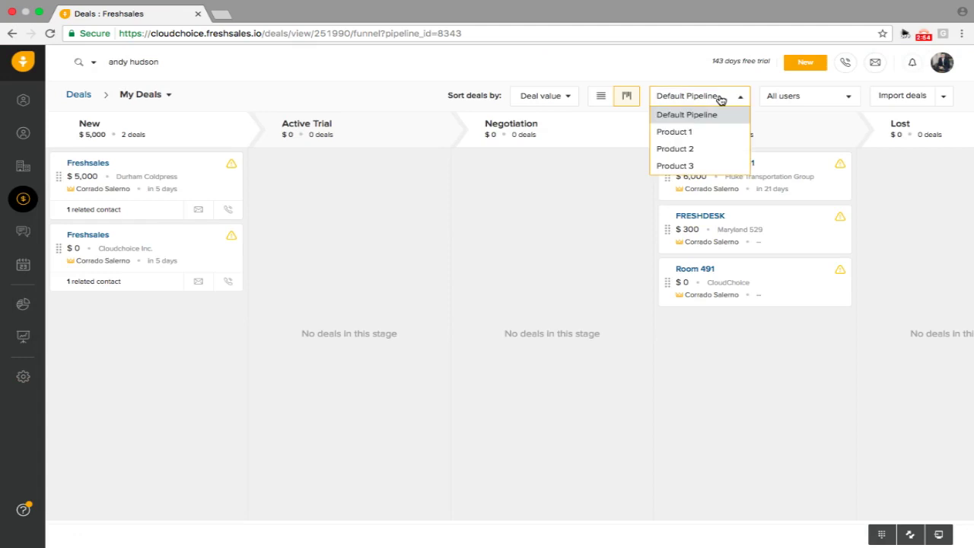
pyautogui.click(686, 165)
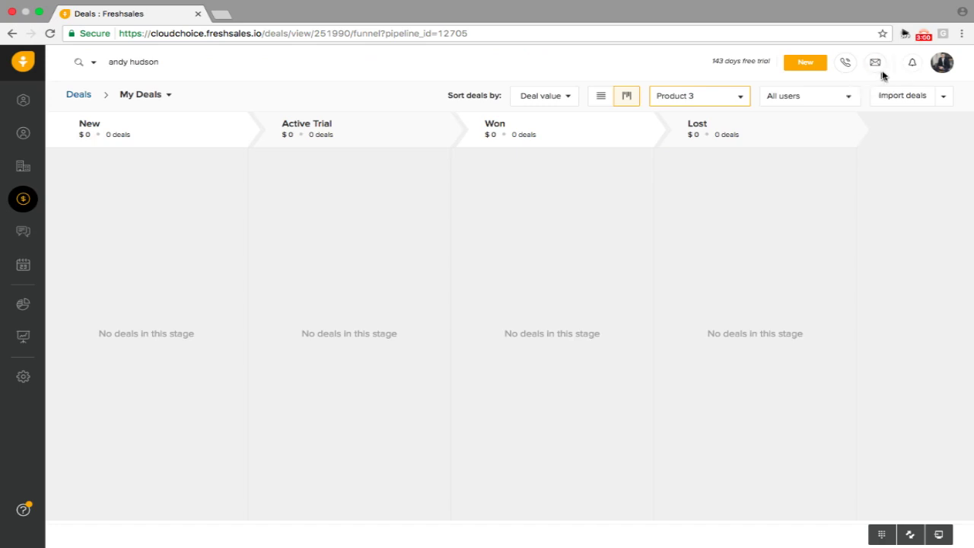
pyautogui.click(806, 66)
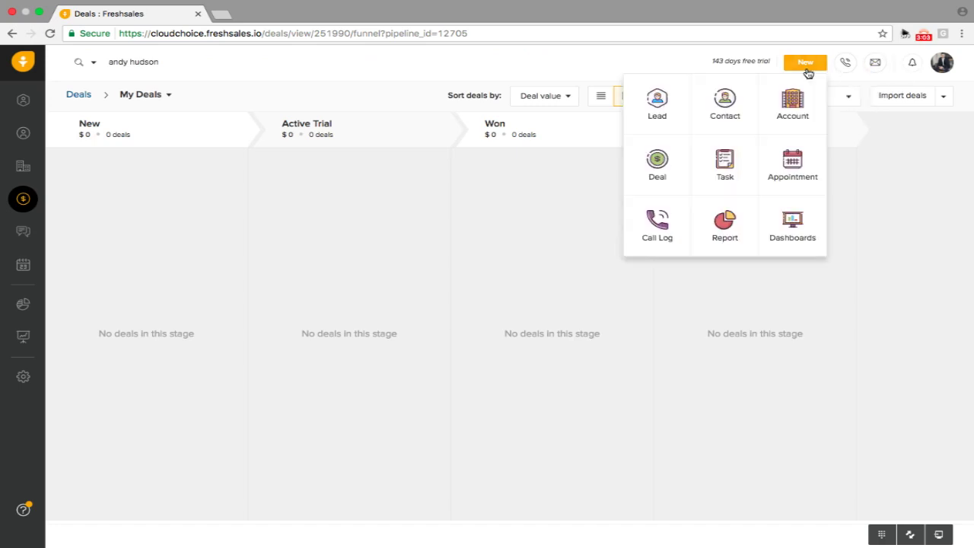
# Start a new deal and enter its name, Test 12.
pyautogui.click(681, 159)
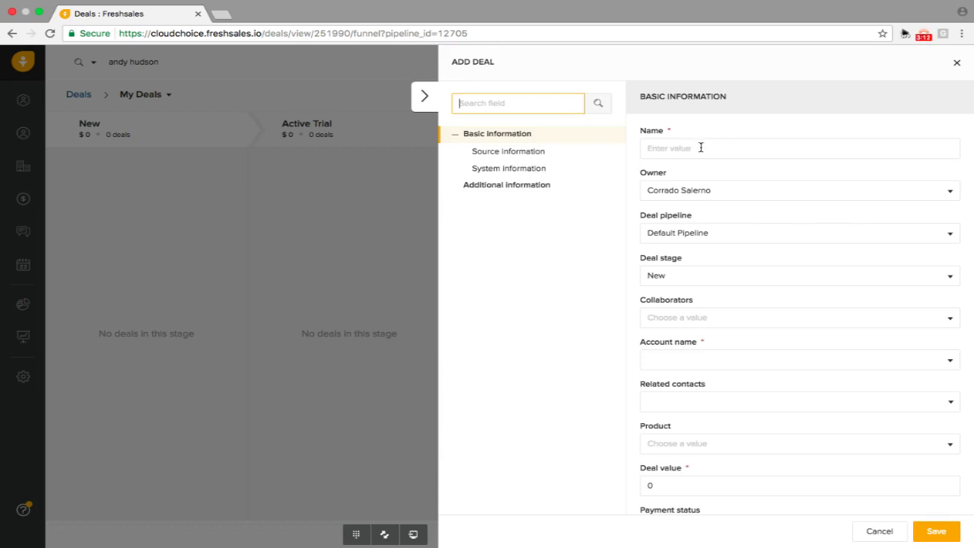
pyautogui.write('Tes')
pyautogui.moveTo(557, 107); pyautogui.dragTo(436, 108)
pyautogui.press('BackSpace')
pyautogui.click(666, 150)
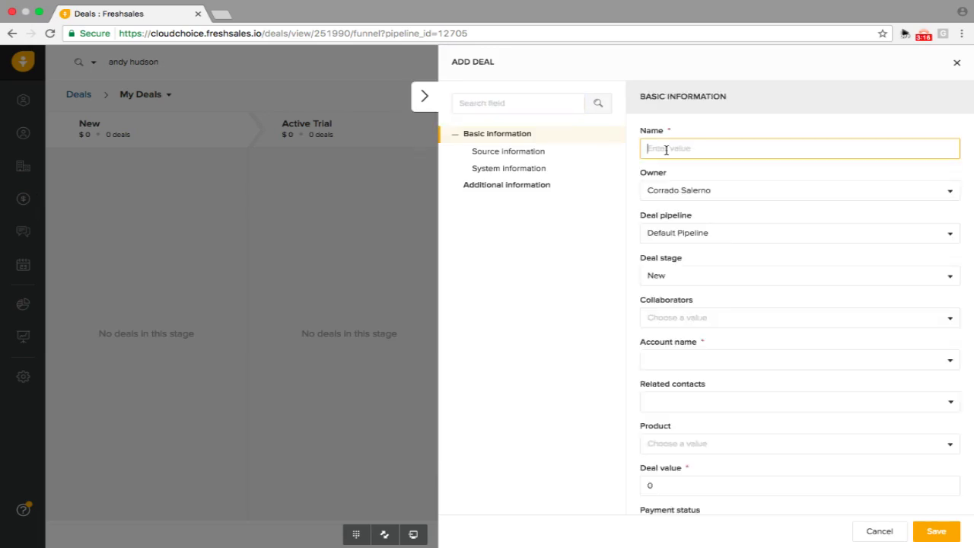
pyautogui.write('T')
pyautogui.press('BackSpace')
pyautogui.write('Test 12')
pyautogui.scroll(-3, 733, 243)
# Assign the deal to the Product 3 pipeline, Active Trial stage.
pyautogui.click(705, 134)
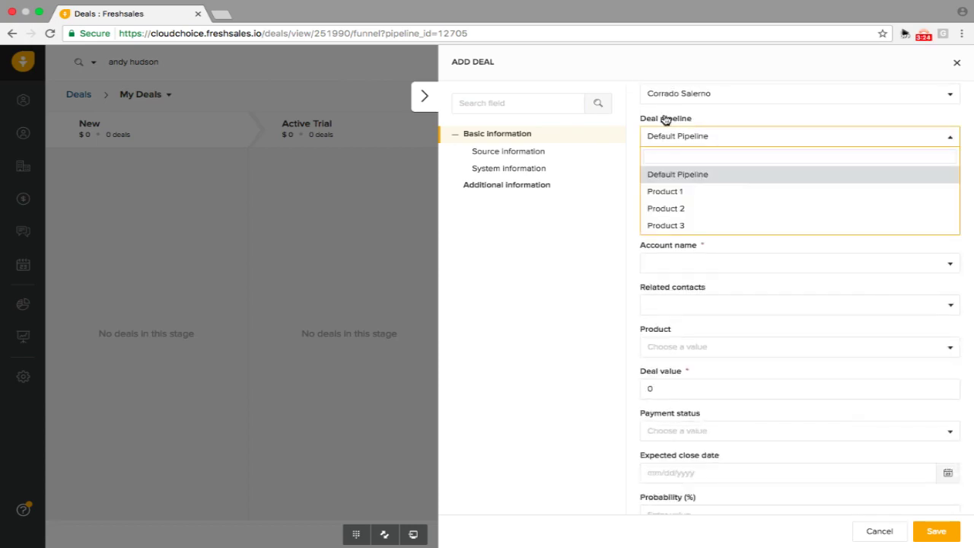
pyautogui.click(682, 228)
pyautogui.scroll(-1, 693, 183)
pyautogui.click(674, 146)
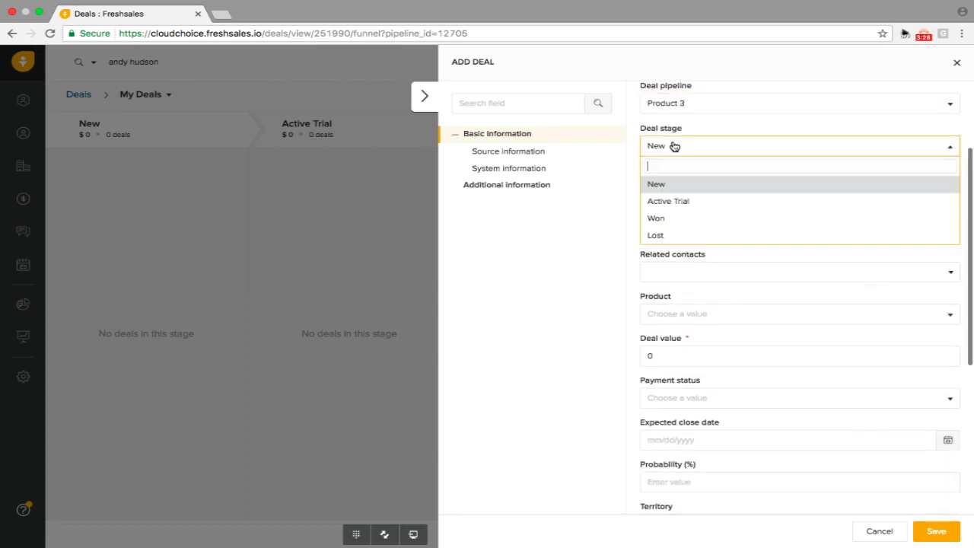
pyautogui.click(660, 202)
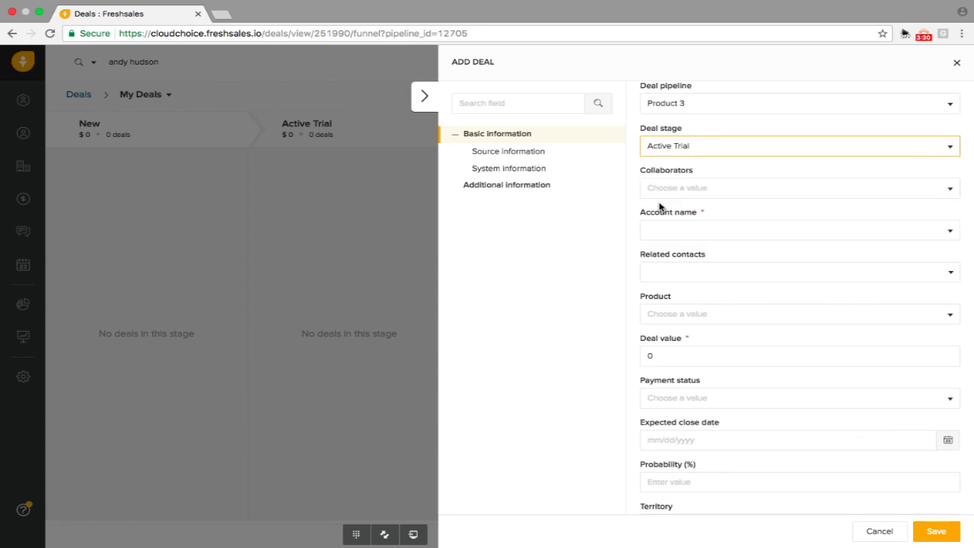
# Set account abct and deal value 3000, then save the deal.
pyautogui.scroll(-3, 737, 242)
pyautogui.click(668, 138)
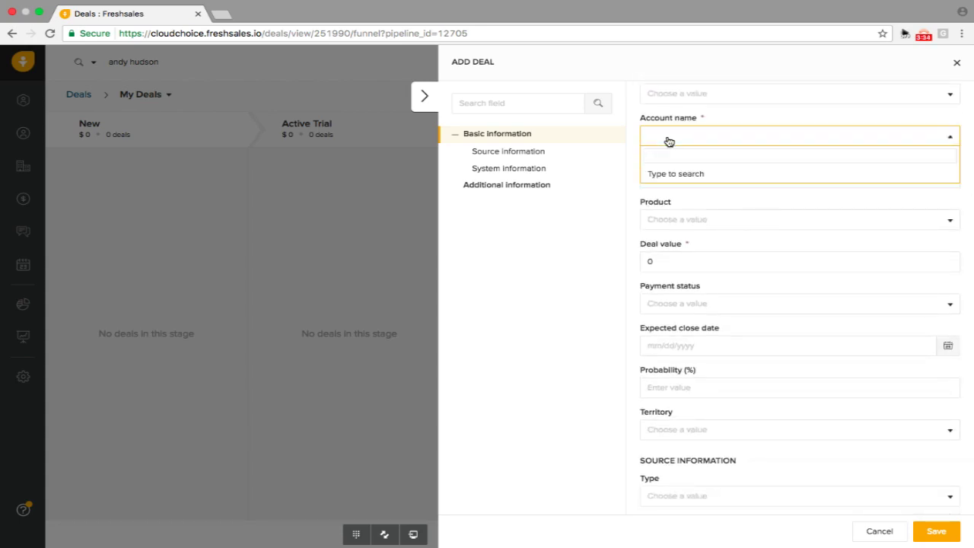
pyautogui.write('abct')
pyautogui.click(695, 174)
pyautogui.scroll(-2, 759, 217)
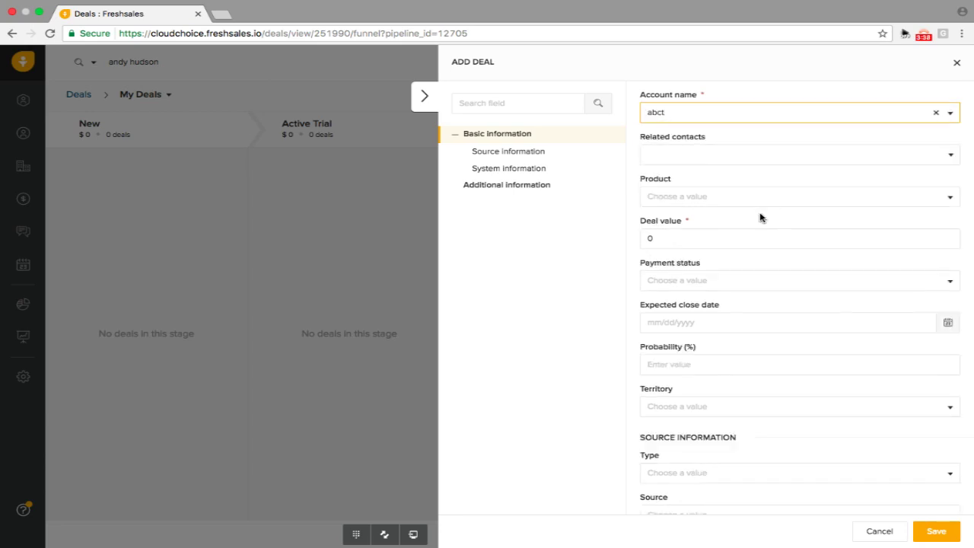
pyautogui.click(691, 200)
pyautogui.press('BackSpace')
pyautogui.write('3000')
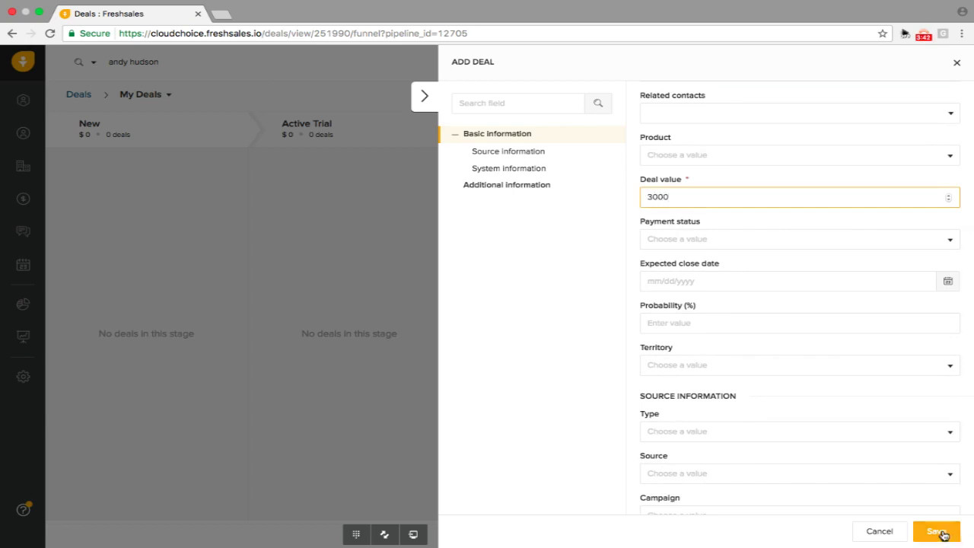
pyautogui.click(941, 534)
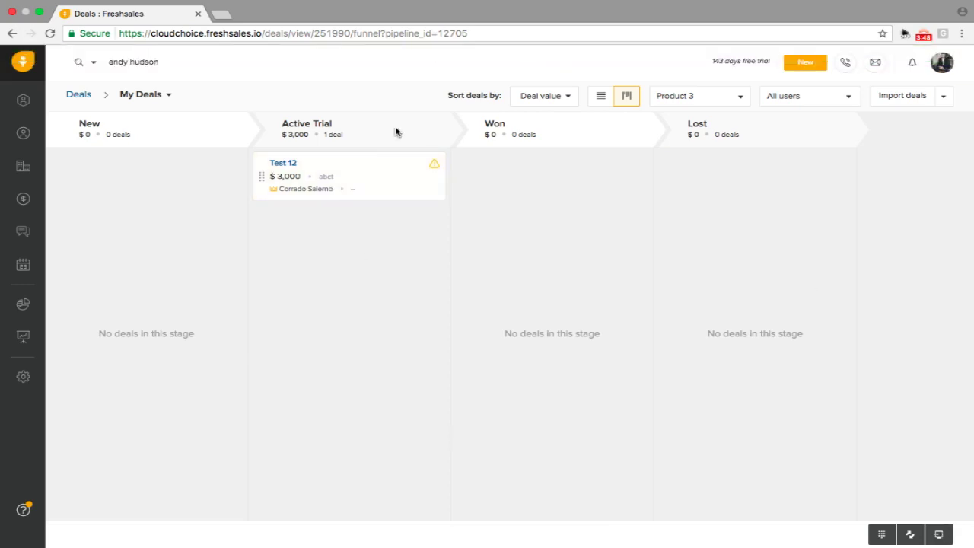
pyautogui.moveTo(355, 176); pyautogui.dragTo(356, 187)
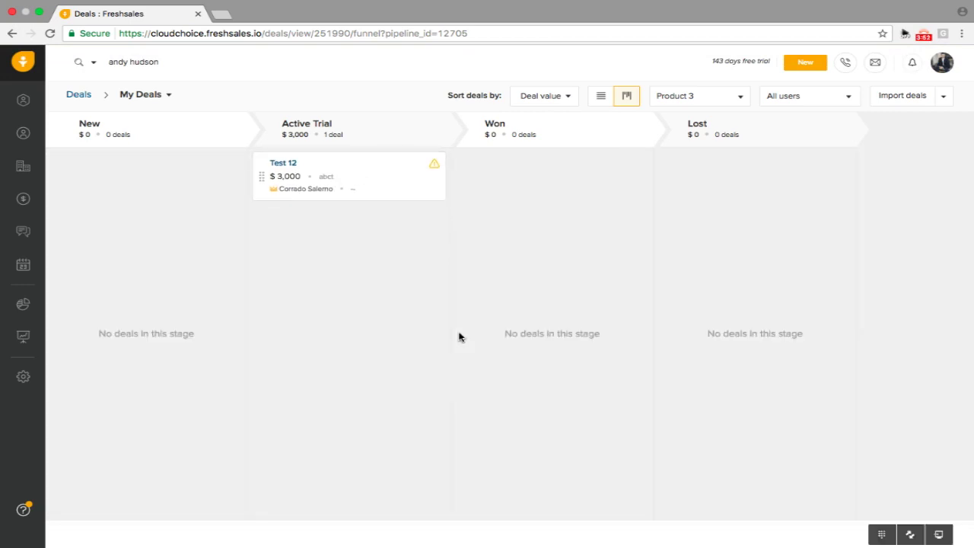